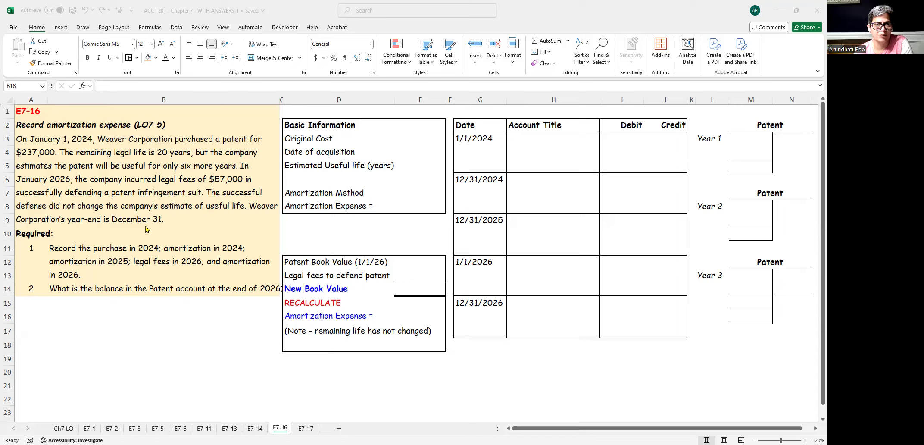
# - Reveal E3:E7 in black: $237,000 cost, 1/1/2024 acquisition date, 6-year life and SLM method
pyautogui.click(418, 142)
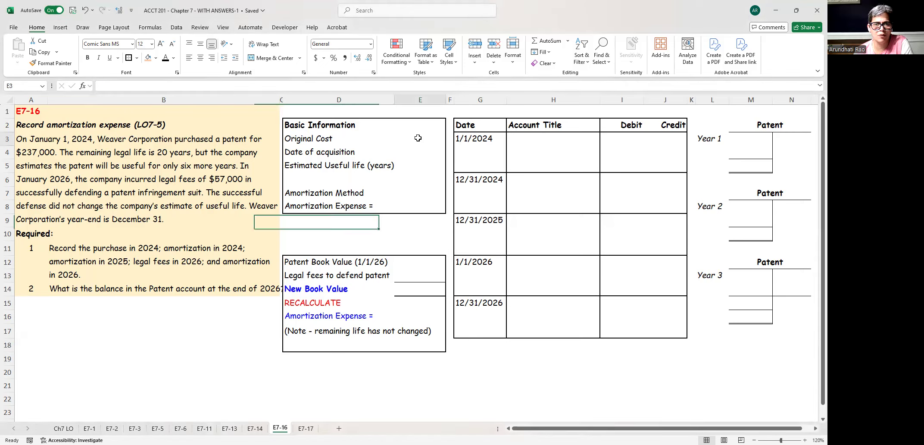
pyautogui.click(165, 60)
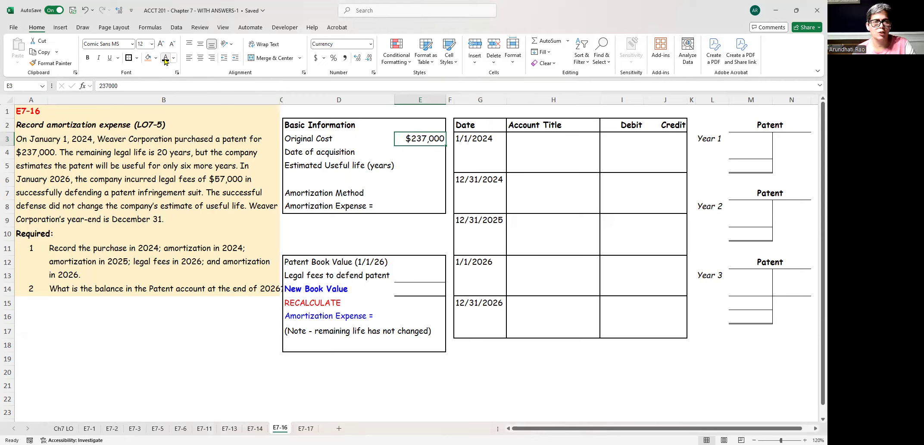
pyautogui.press('Down')
pyautogui.click(166, 61)
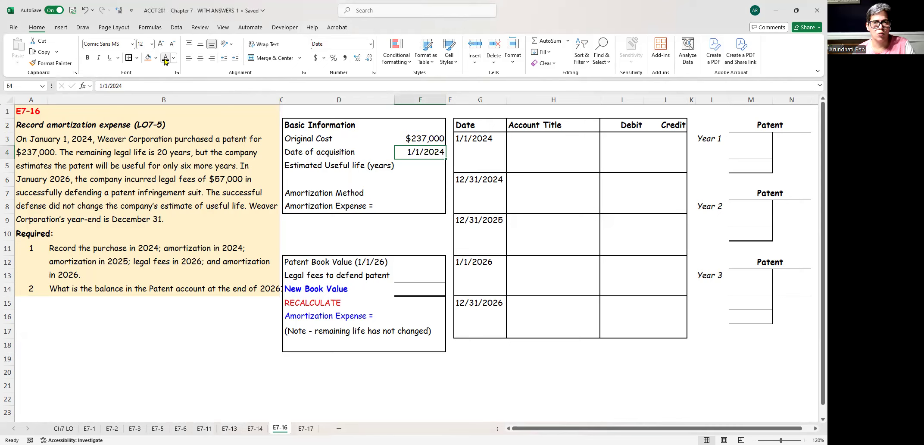
pyautogui.press('Down')
pyautogui.click(166, 60)
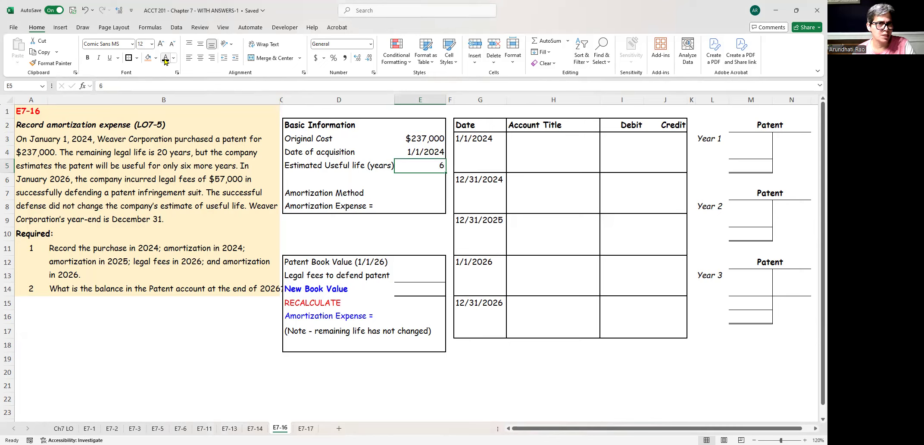
pyautogui.press('Down')
pyautogui.press('Down')
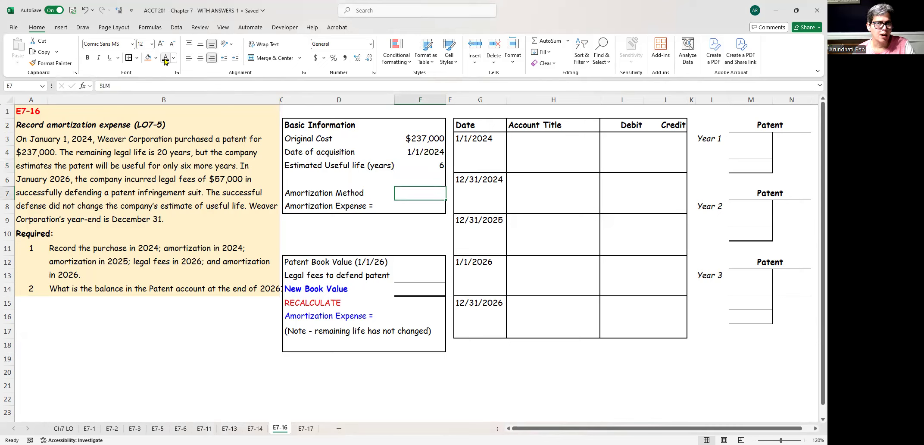
pyautogui.click(166, 61)
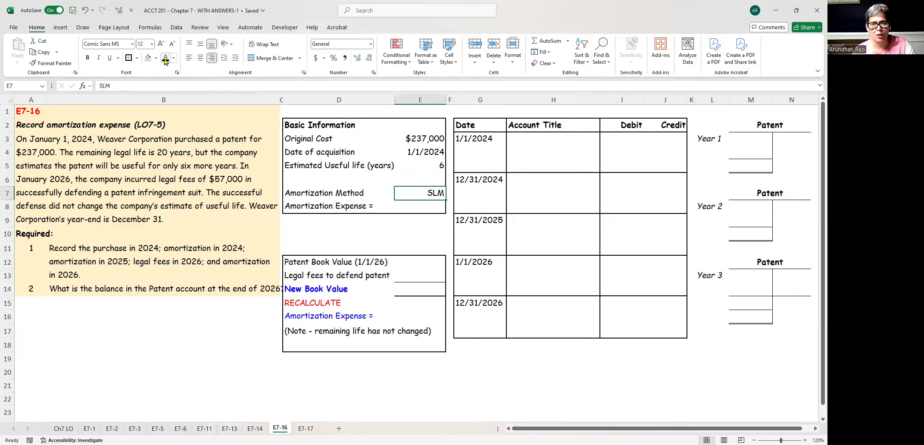
# - Enter =E3/E5 in E8 to compute the $39,500 yearly amortization expense
pyautogui.press('Down')
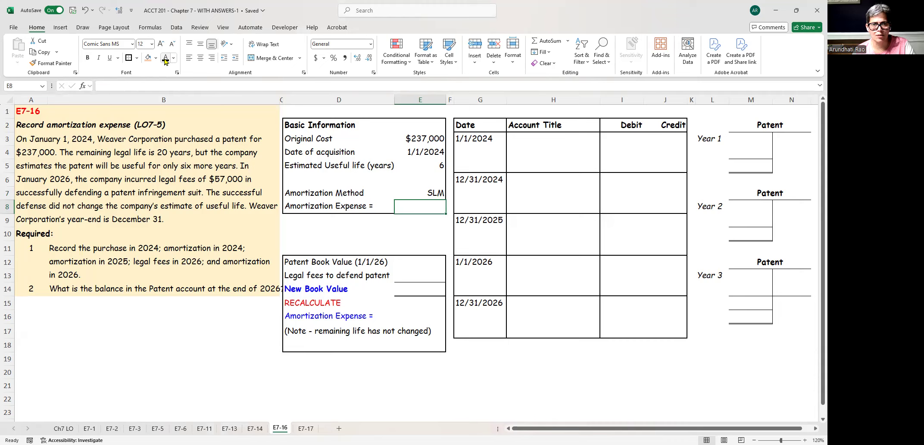
pyautogui.click(165, 58)
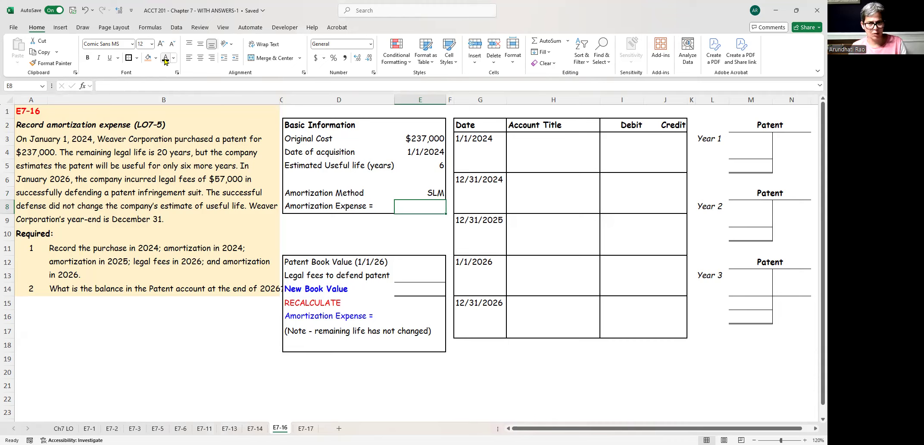
pyautogui.write('=')
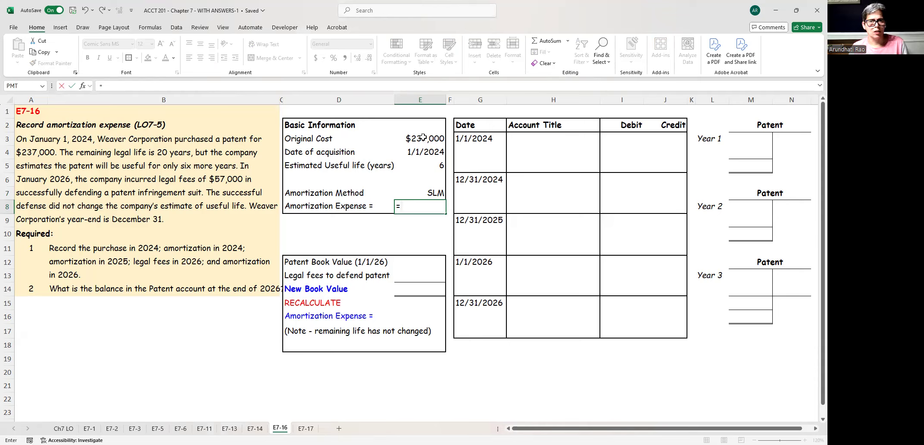
pyautogui.click(423, 137)
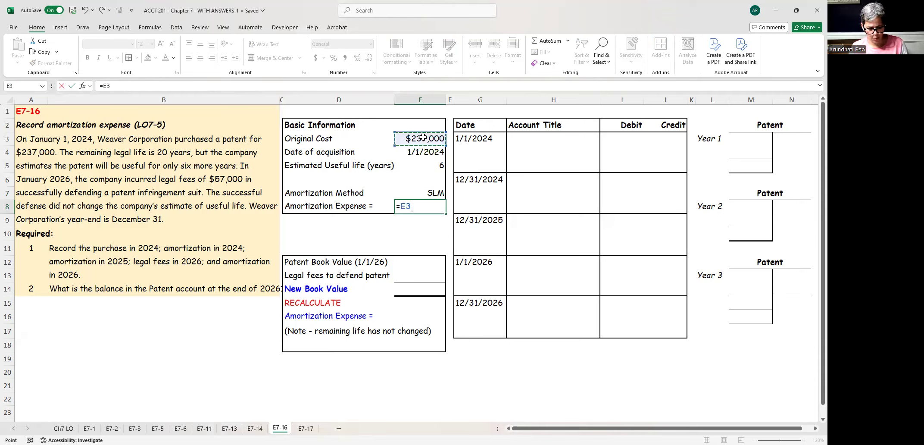
pyautogui.write('/')
pyautogui.click(436, 168)
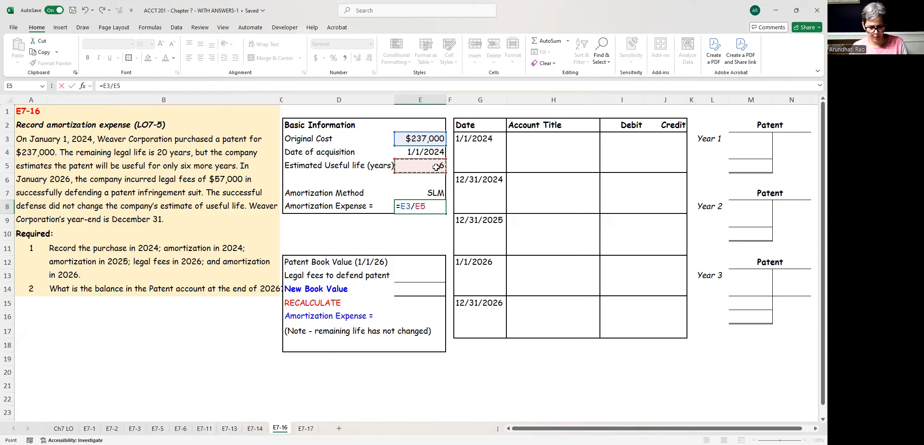
pyautogui.press('Return')
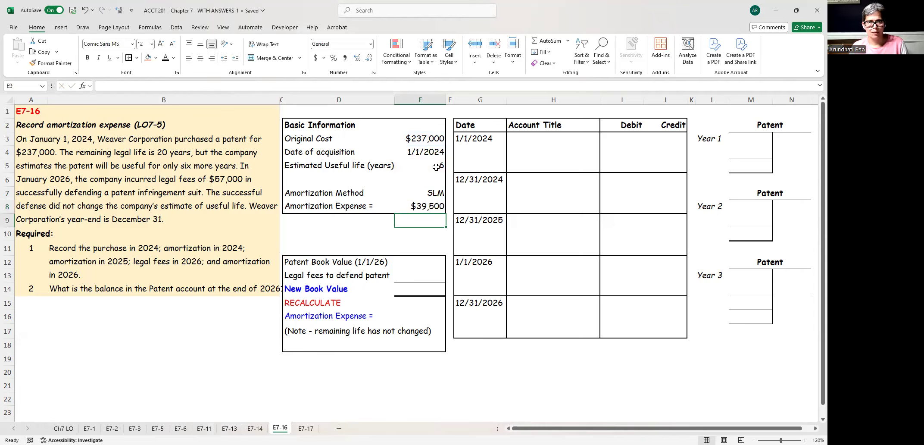
pyautogui.click(422, 205)
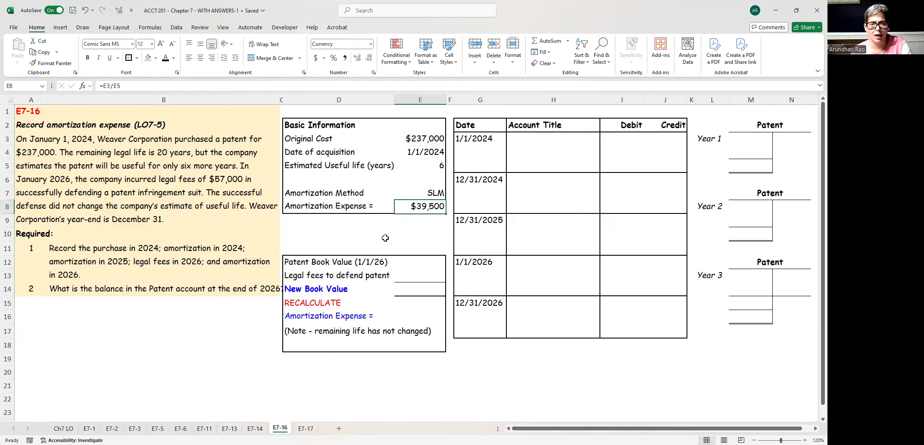
# - Reveal the 1/1/2024 purchase entry: Patent debit and Cash credit of $237,000
pyautogui.click(552, 138)
pyautogui.click(165, 58)
pyautogui.click(541, 153)
pyautogui.click(165, 57)
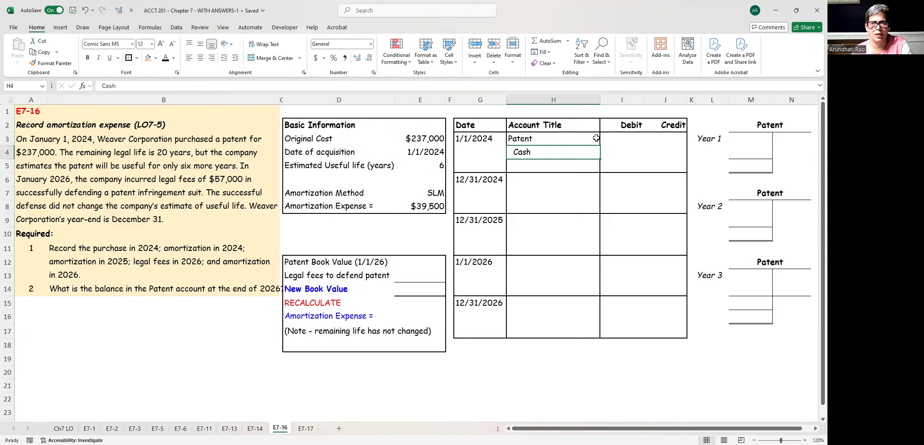
pyautogui.moveTo(603, 138); pyautogui.dragTo(661, 149)
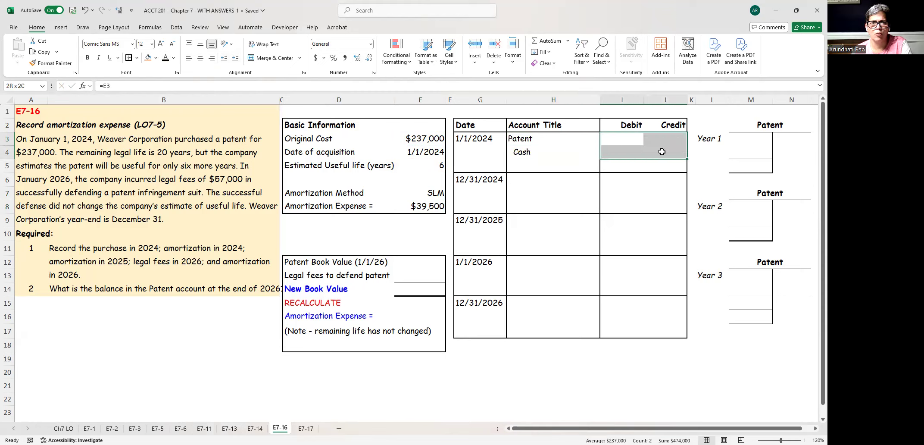
pyautogui.click(165, 58)
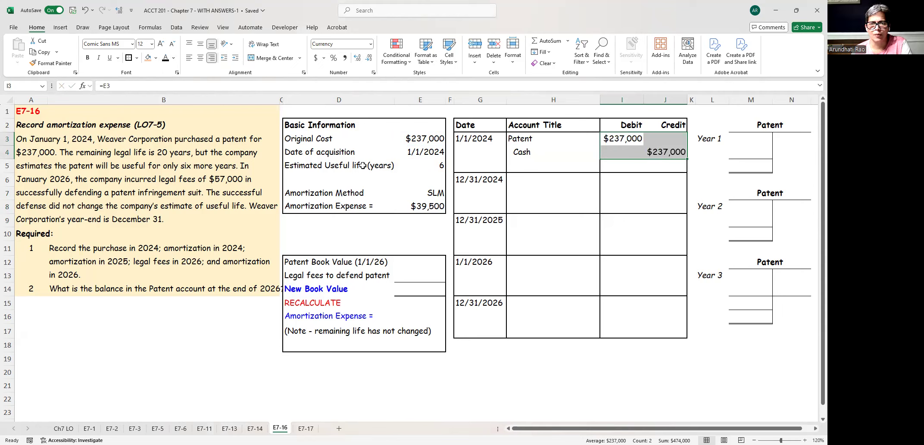
# - Reveal the 12/31/2024 Amortization Expense and Patent titles and their $39,500 amounts
pyautogui.click(477, 179)
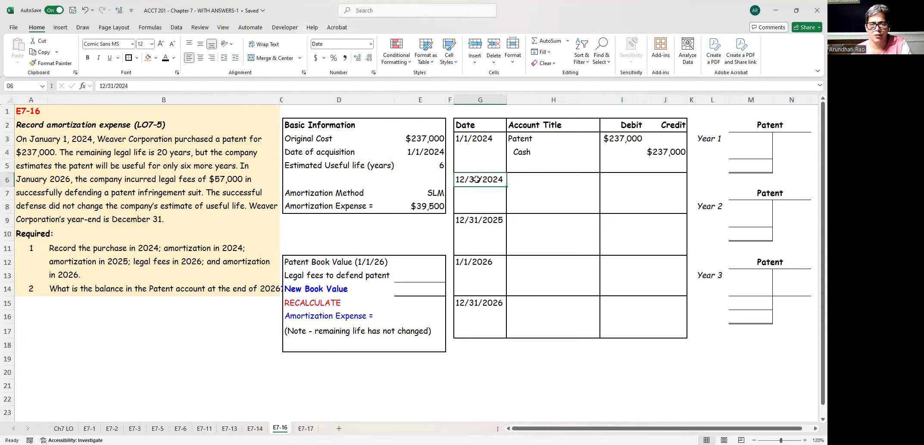
pyautogui.click(547, 181)
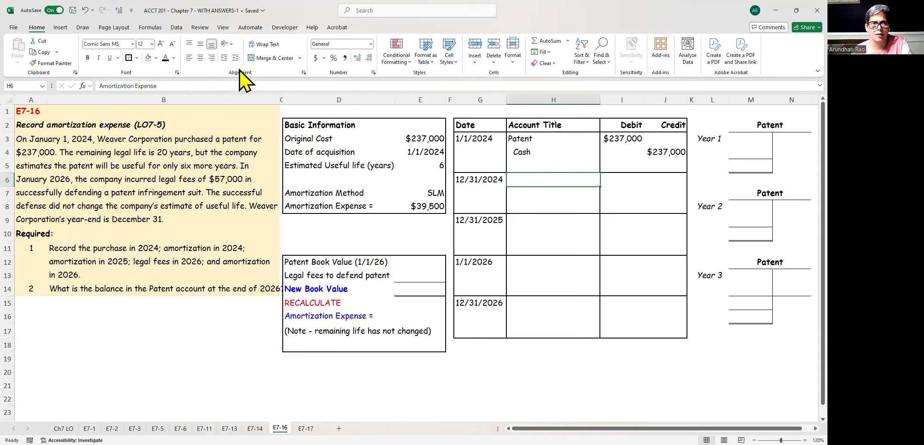
pyautogui.click(165, 58)
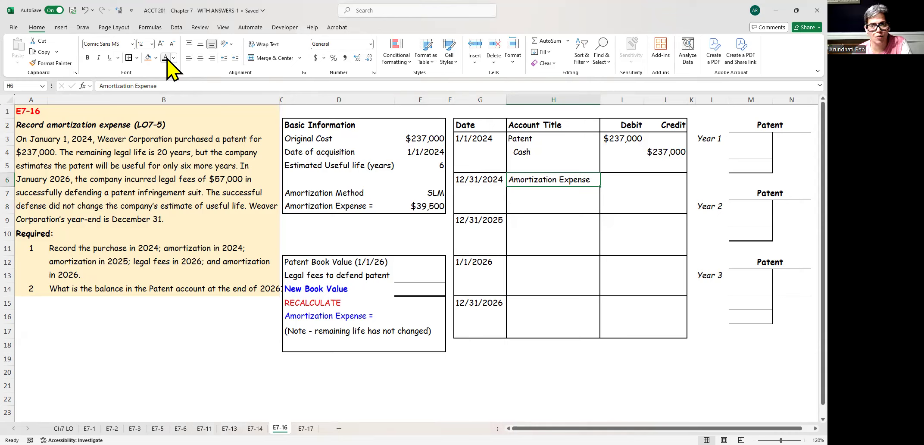
pyautogui.press('Return')
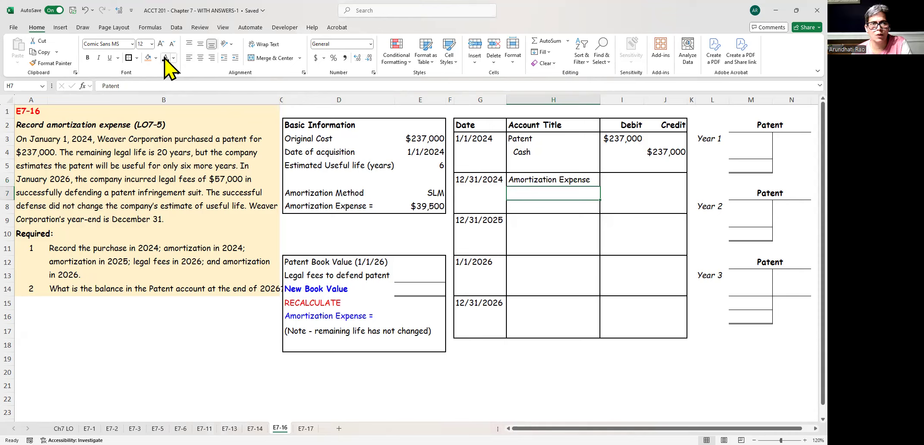
pyautogui.click(165, 57)
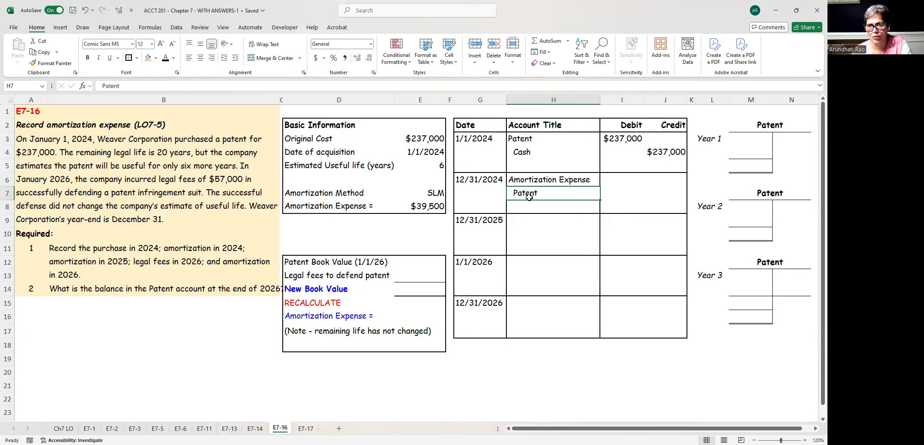
pyautogui.moveTo(618, 178); pyautogui.dragTo(666, 194)
pyautogui.click(165, 58)
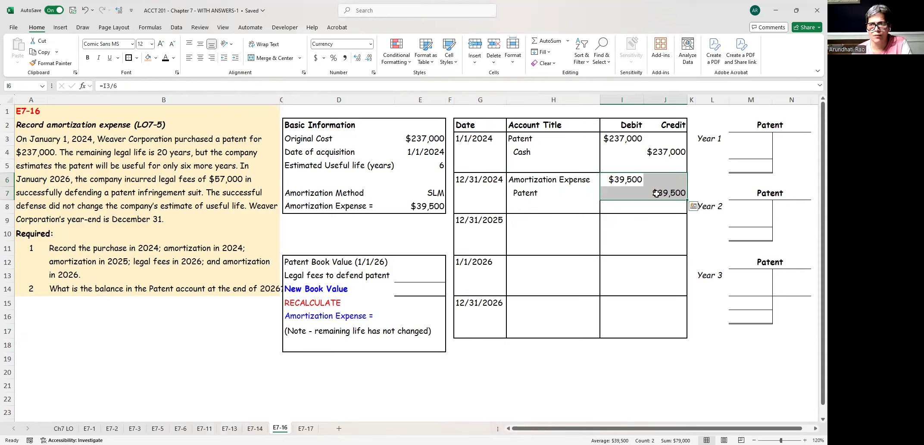
# - Reveal M3 $237,000 debit, N3 $39,500 credit, and the $197,500 balance in M5 and M8
pyautogui.click(767, 138)
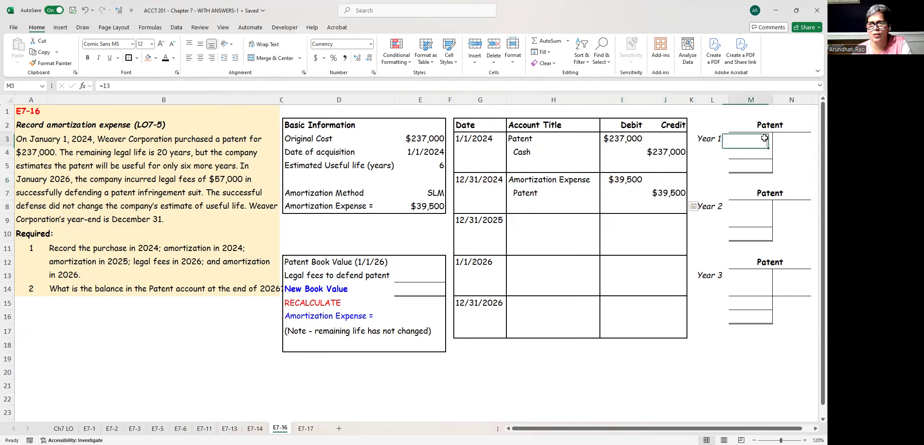
pyautogui.click(166, 59)
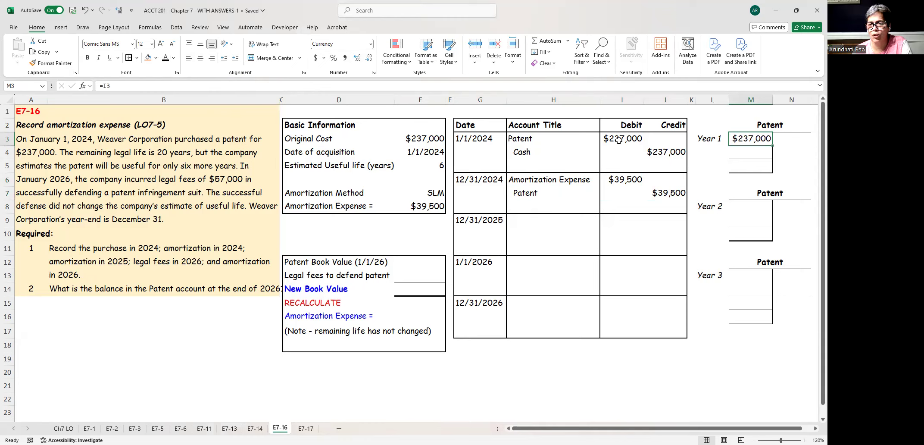
pyautogui.click(793, 139)
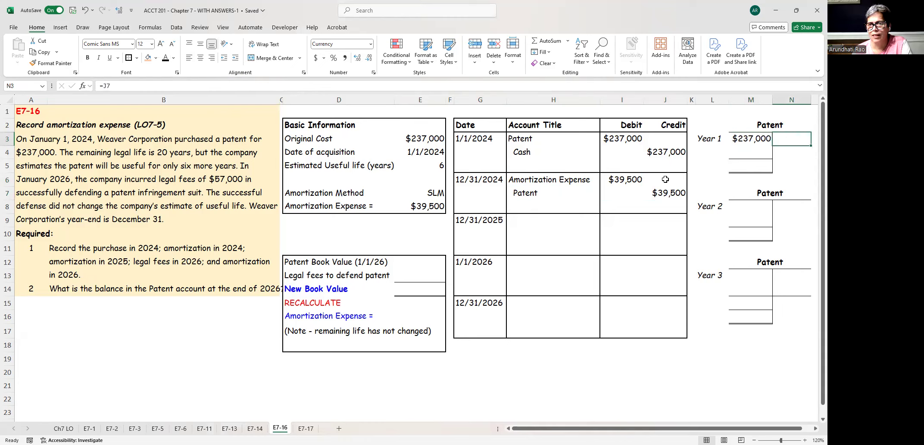
pyautogui.click(166, 59)
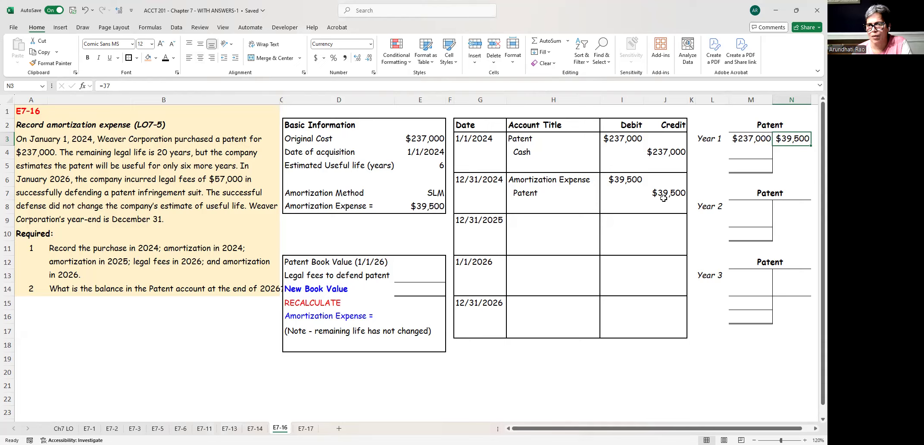
pyautogui.click(741, 166)
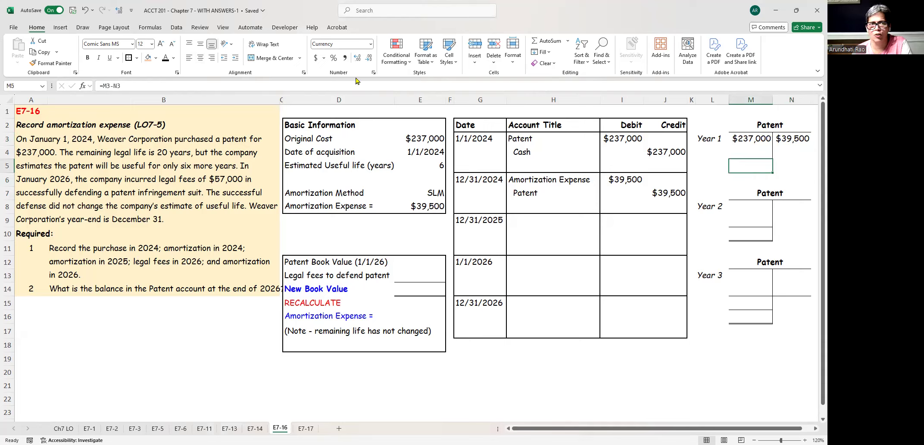
pyautogui.click(166, 58)
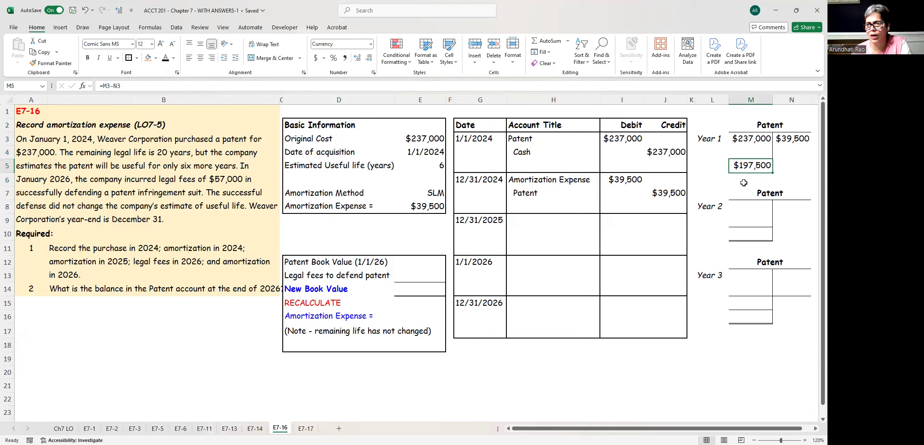
pyautogui.click(745, 205)
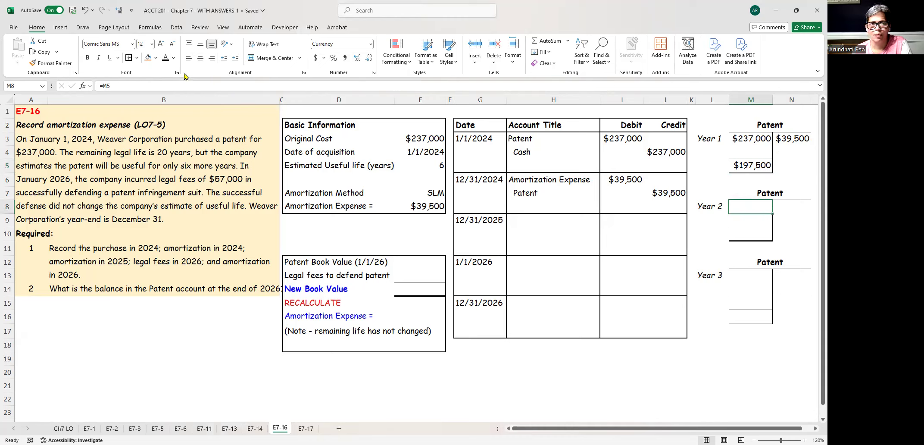
pyautogui.click(165, 59)
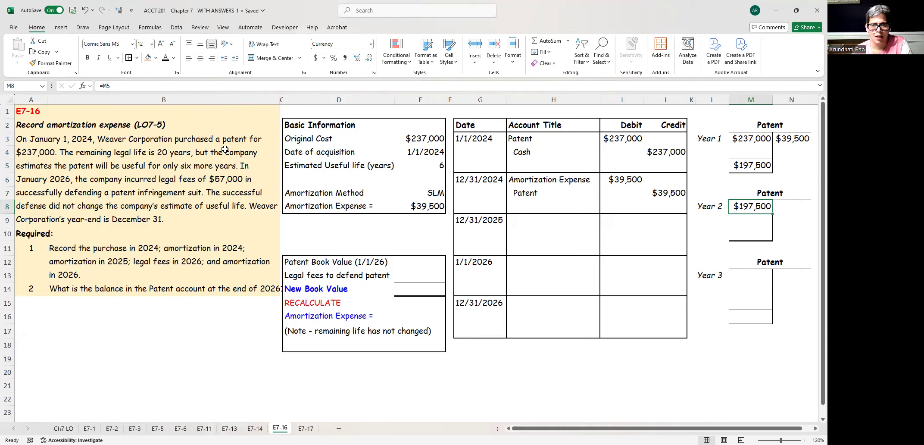
# - Reveal the 12/31/2025 Amortization Expense/Patent entry with $39,500 in I9:J10
pyautogui.click(536, 219)
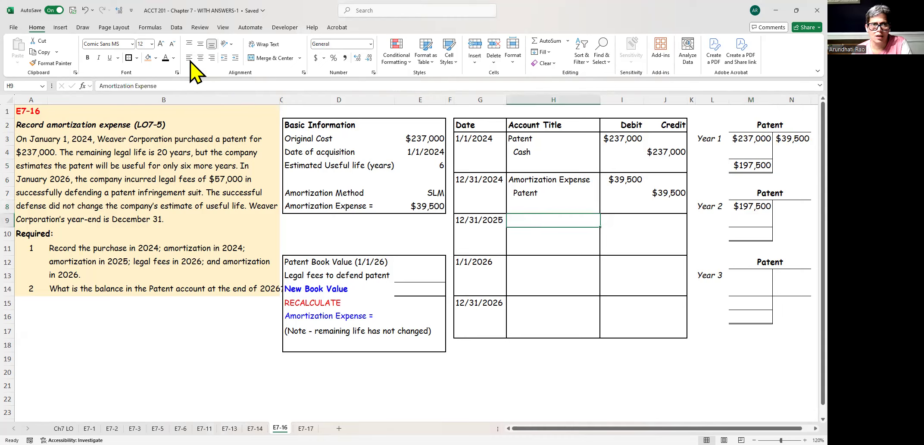
pyautogui.click(165, 59)
pyautogui.click(522, 235)
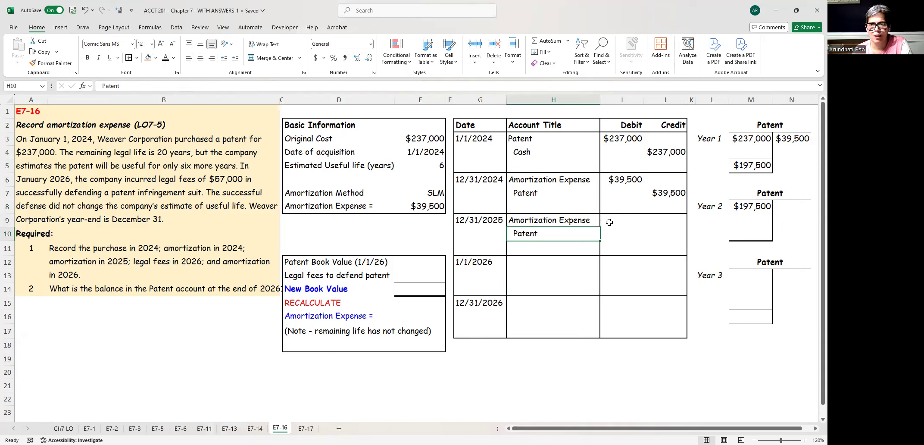
pyautogui.moveTo(609, 222); pyautogui.dragTo(650, 232)
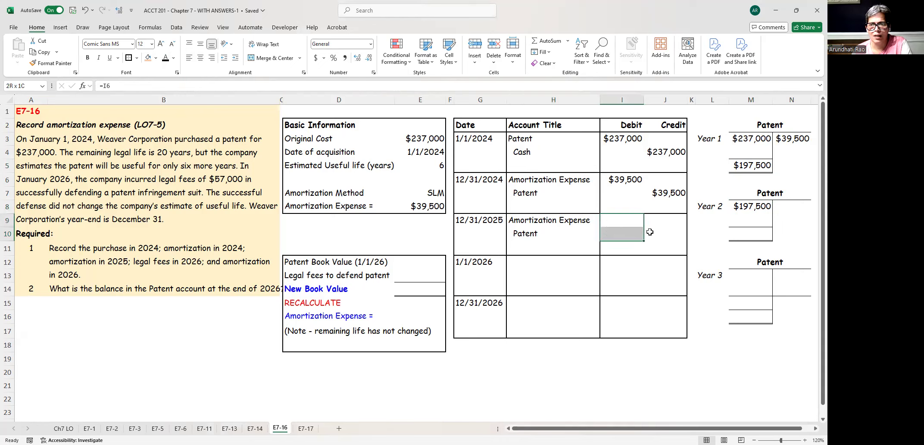
pyautogui.click(166, 59)
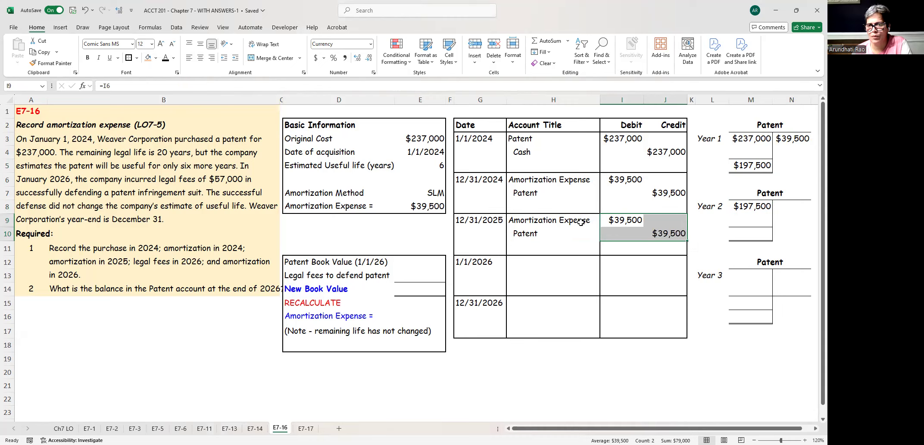
# - Reveal the Year 2 $39,500 credit in N8 and the $158,000 balance in M10 and M13
pyautogui.click(787, 207)
pyautogui.click(166, 59)
pyautogui.click(743, 234)
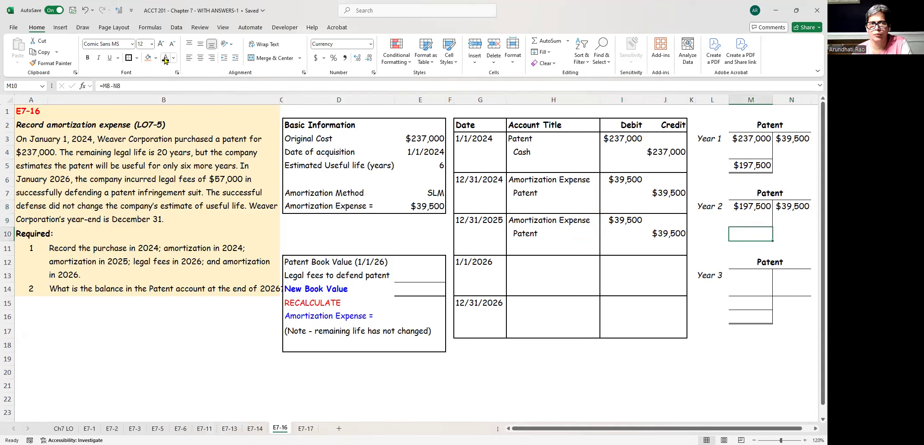
pyautogui.click(166, 58)
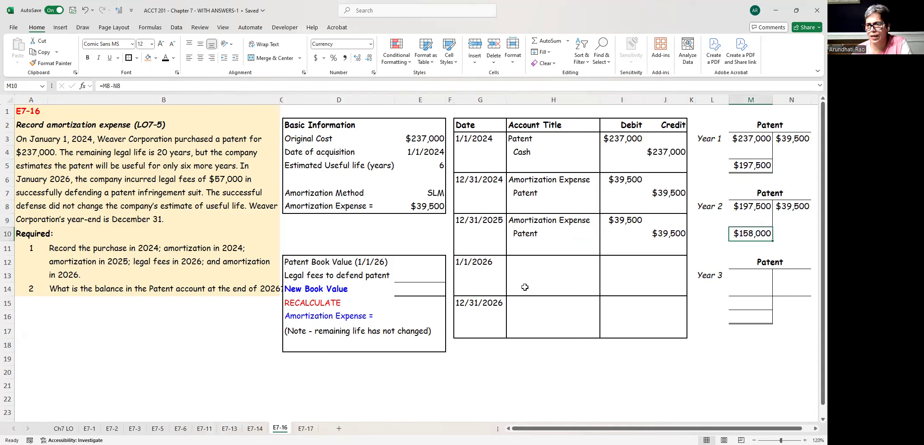
pyautogui.click(754, 276)
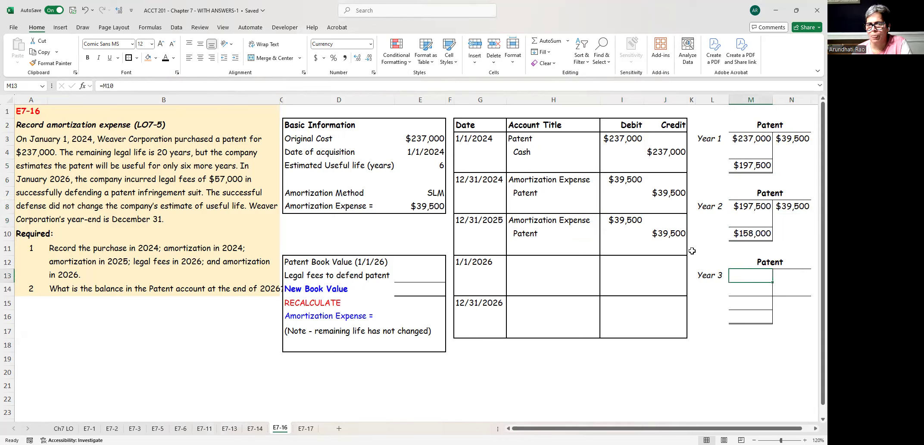
pyautogui.click(165, 58)
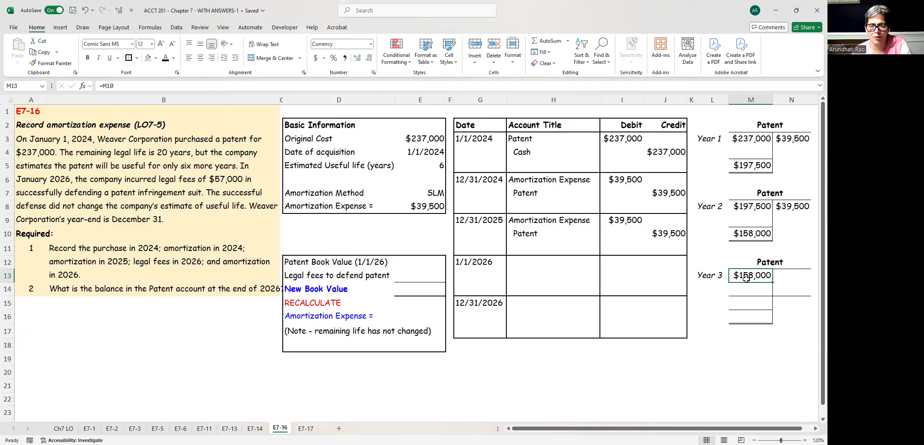
# - Reveal the $158,000 book value, 57000 legal fees and $215,000 new book value in E12:E14
pyautogui.click(466, 261)
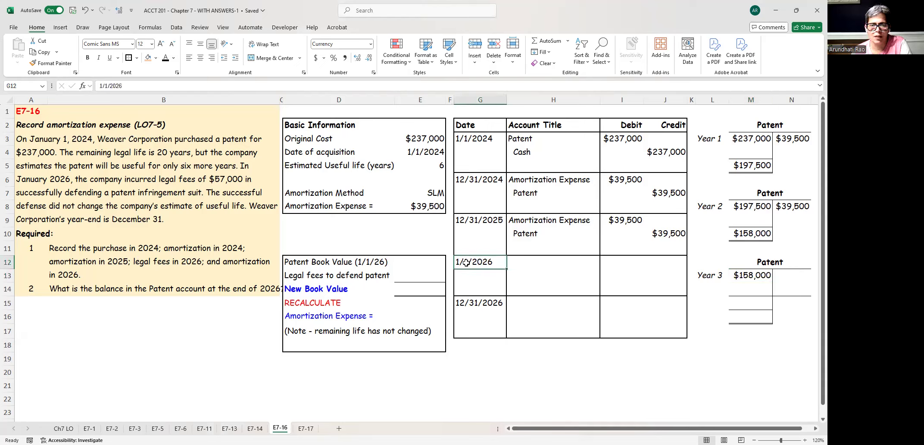
pyautogui.click(424, 262)
pyautogui.click(165, 58)
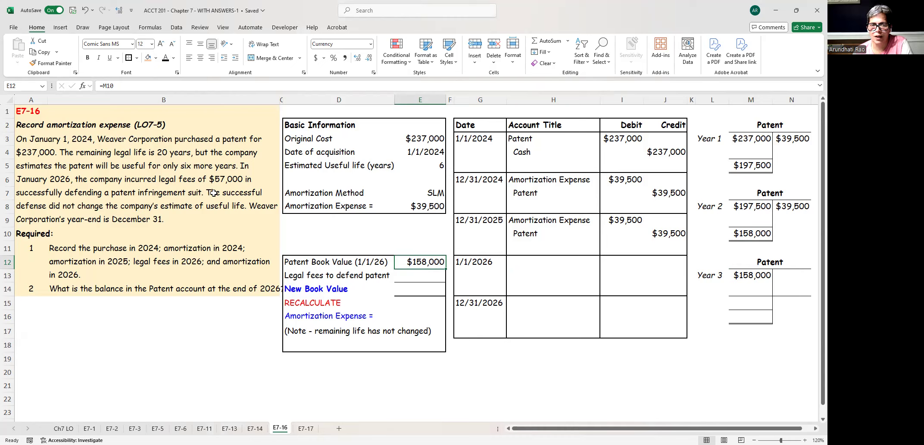
pyautogui.click(404, 275)
pyautogui.click(165, 58)
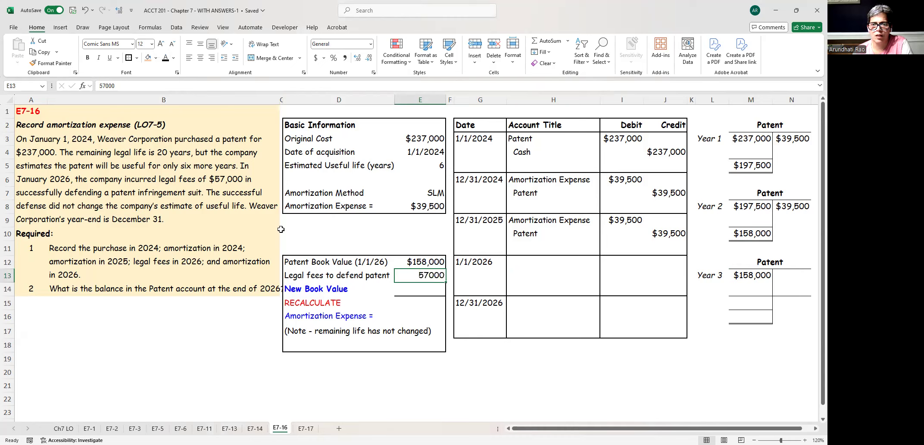
pyautogui.click(414, 291)
pyautogui.click(165, 58)
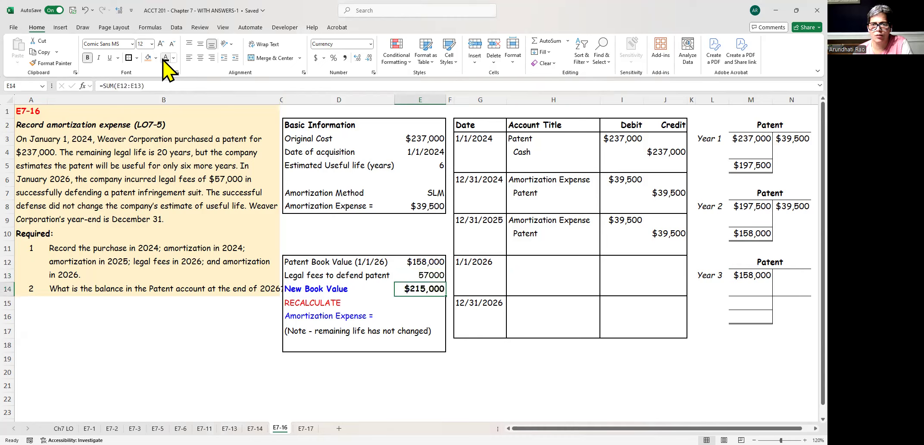
# - Reveal Patent in H12 and Cash in H13 for the 1/1/2026 entry
pyautogui.click(534, 265)
pyautogui.click(167, 60)
pyautogui.click(527, 276)
pyautogui.click(166, 59)
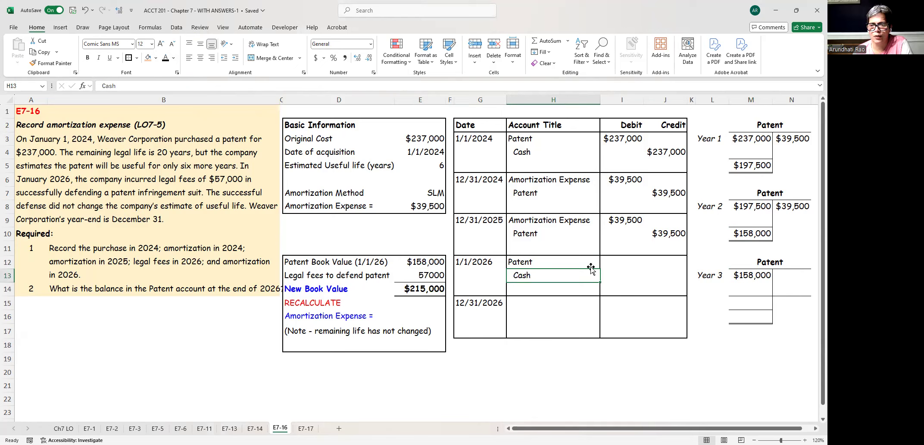
# - Reveal the $57,000 amounts in I12:J13, the Patent debit of $57,000 in M14, and the $215,000 total in M15
pyautogui.moveTo(608, 262); pyautogui.dragTo(672, 278)
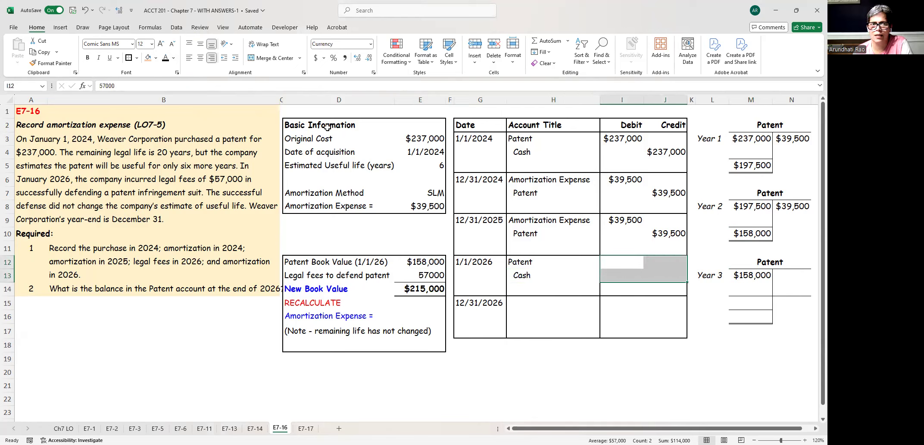
pyautogui.click(166, 60)
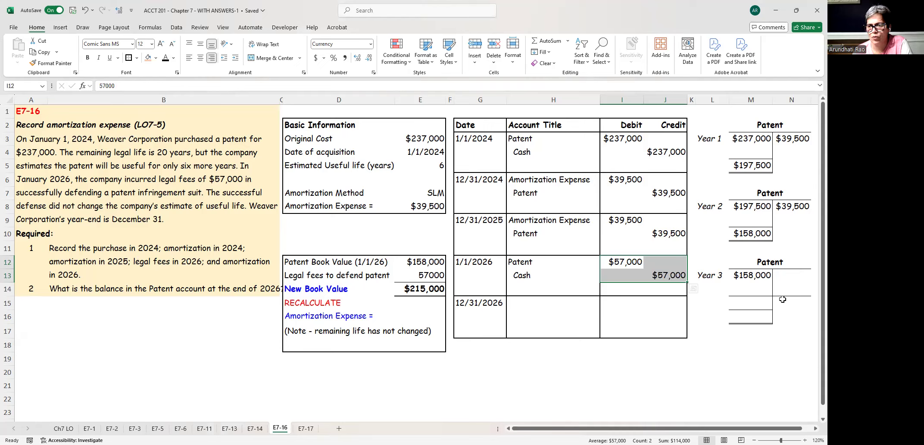
pyautogui.click(759, 290)
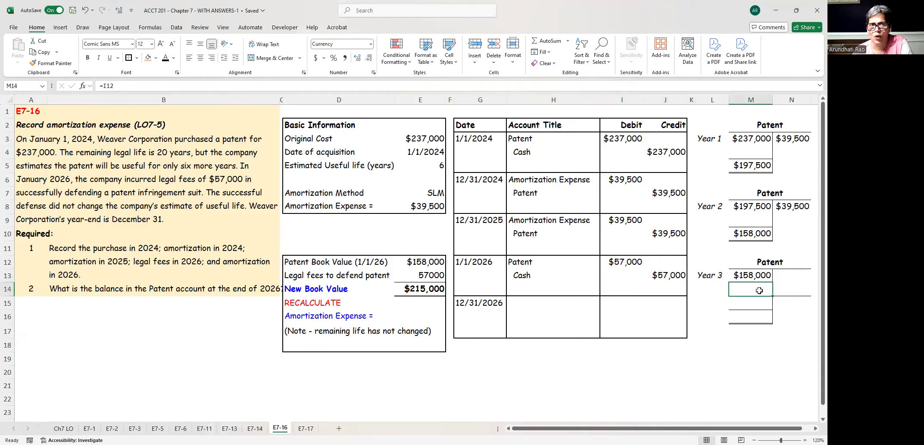
pyautogui.click(167, 60)
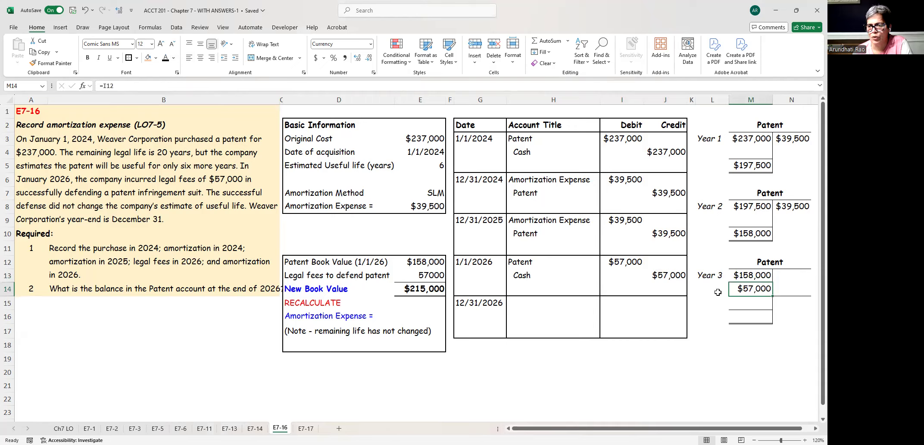
pyautogui.click(756, 305)
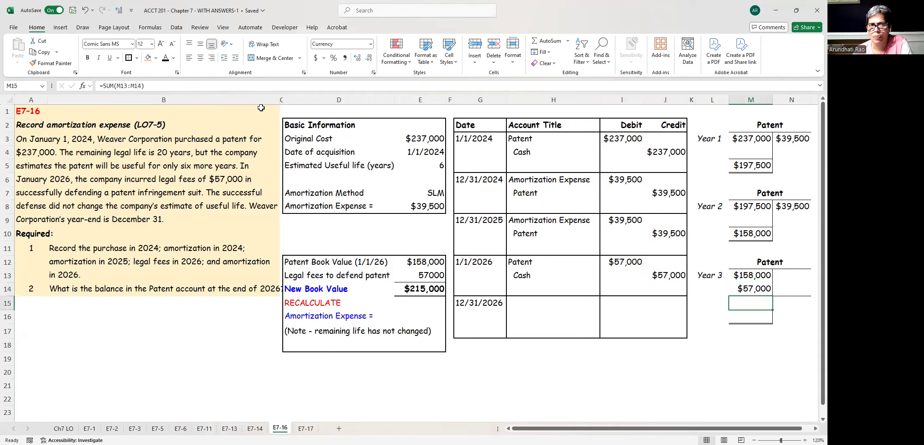
pyautogui.click(166, 60)
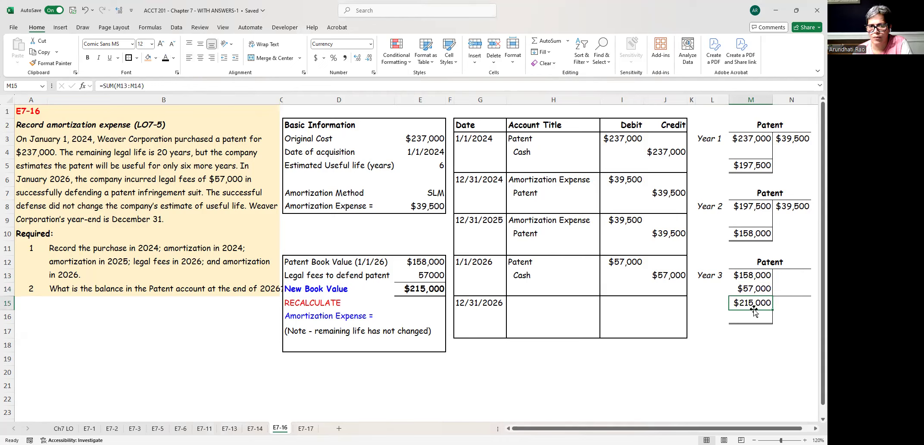
pyautogui.click(423, 290)
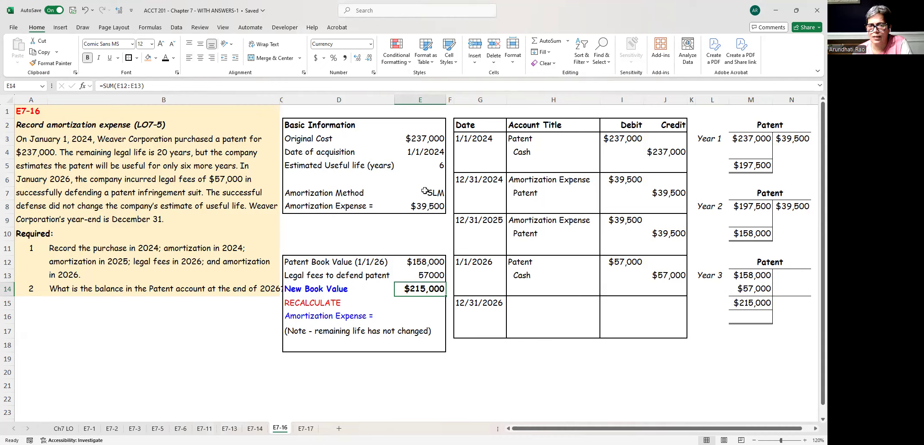
# - Reveal Amortization Expense in H15, Patent in H16, and $53,750 amounts in I15:J16
pyautogui.click(421, 166)
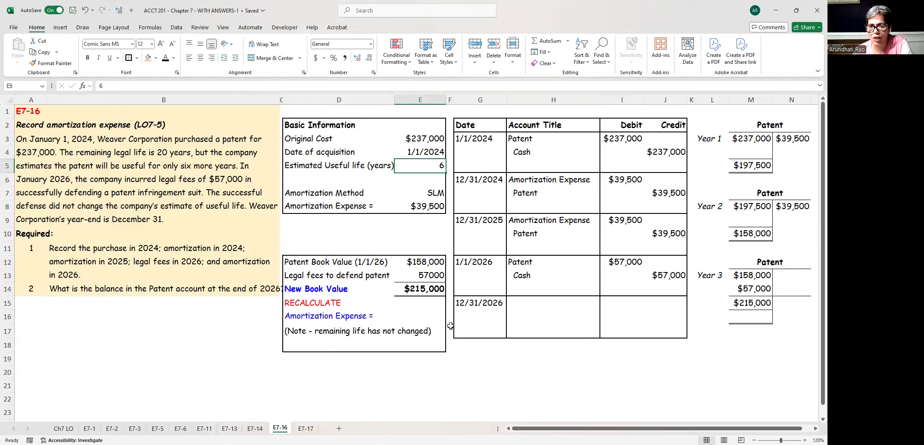
pyautogui.click(520, 307)
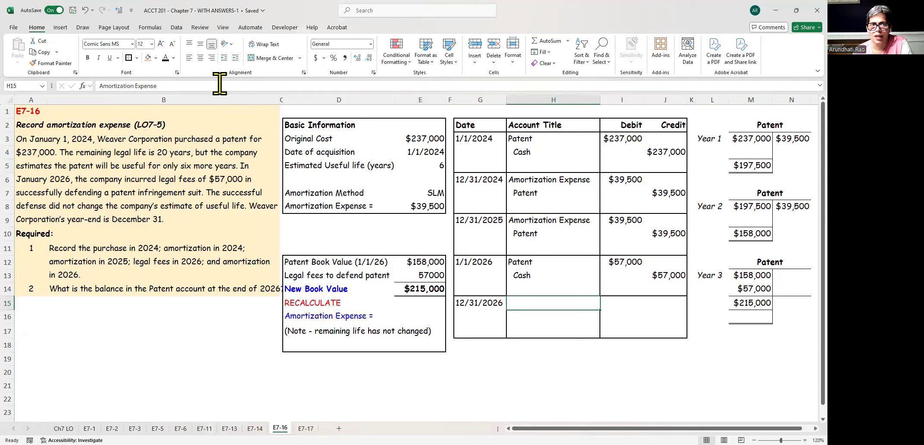
pyautogui.click(165, 59)
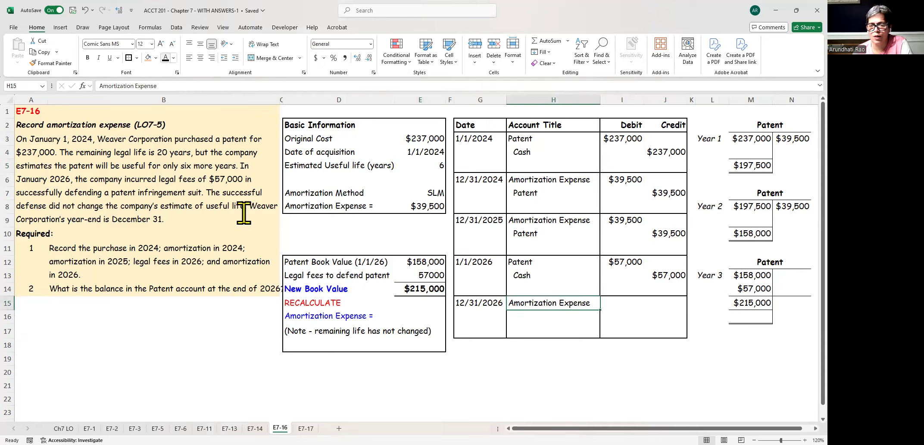
pyautogui.click(533, 321)
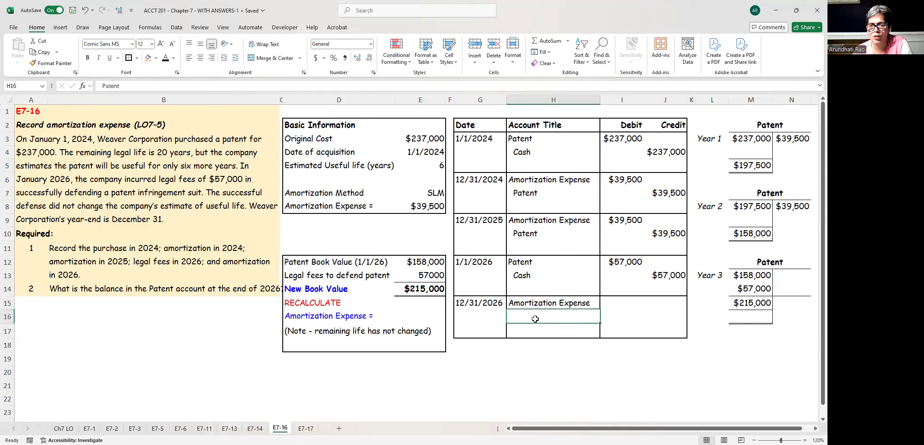
pyautogui.click(165, 58)
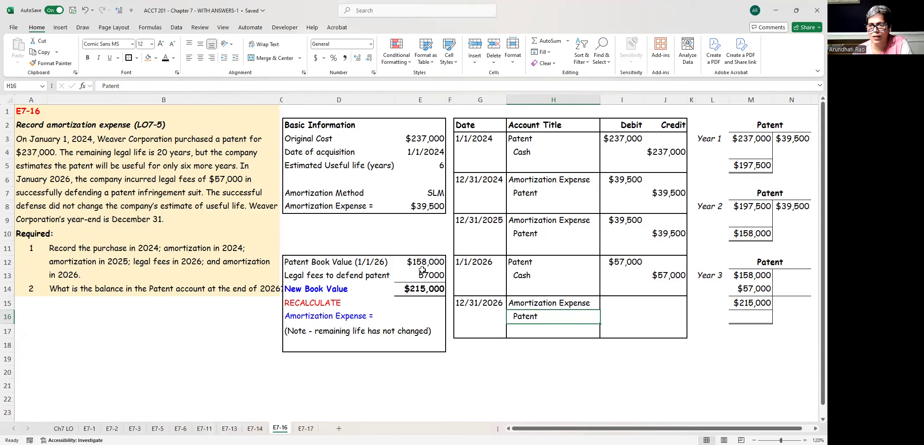
pyautogui.click(765, 305)
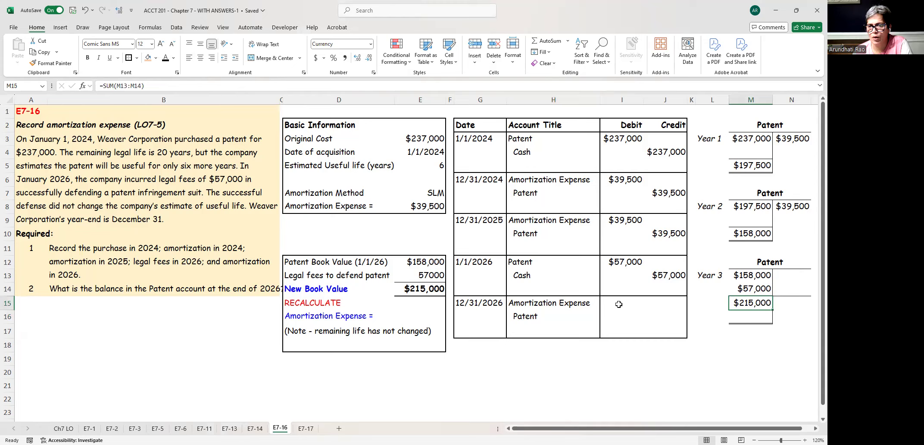
pyautogui.moveTo(619, 304); pyautogui.dragTo(659, 317)
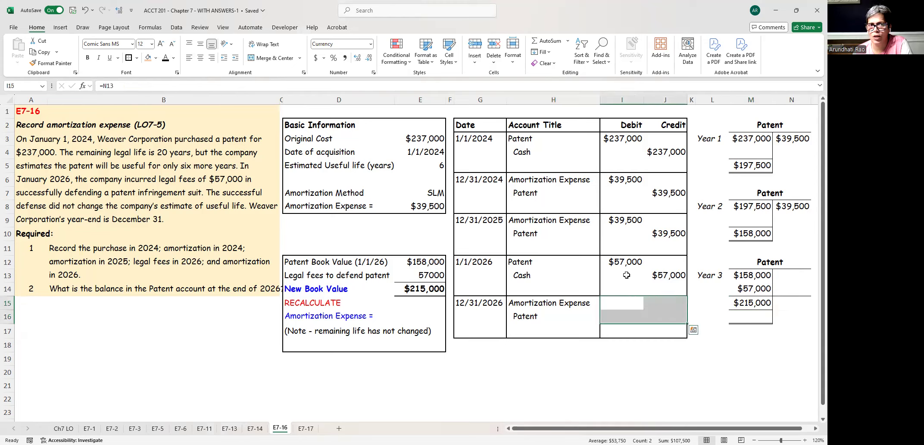
pyautogui.click(165, 58)
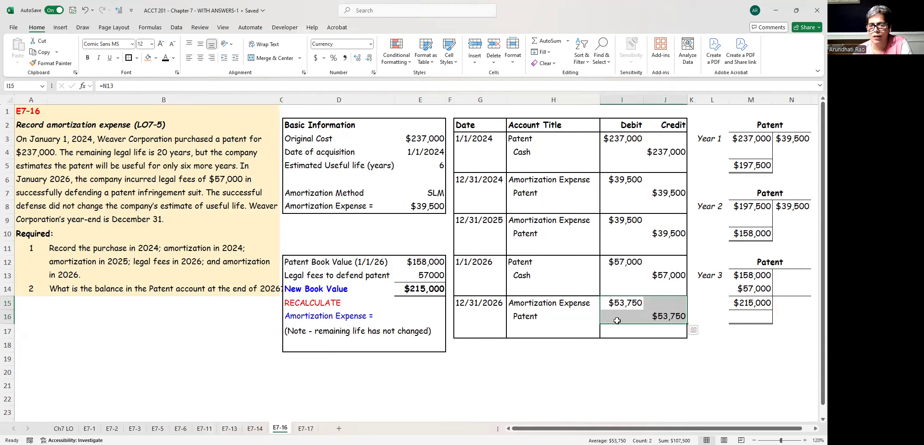
pyautogui.click(425, 316)
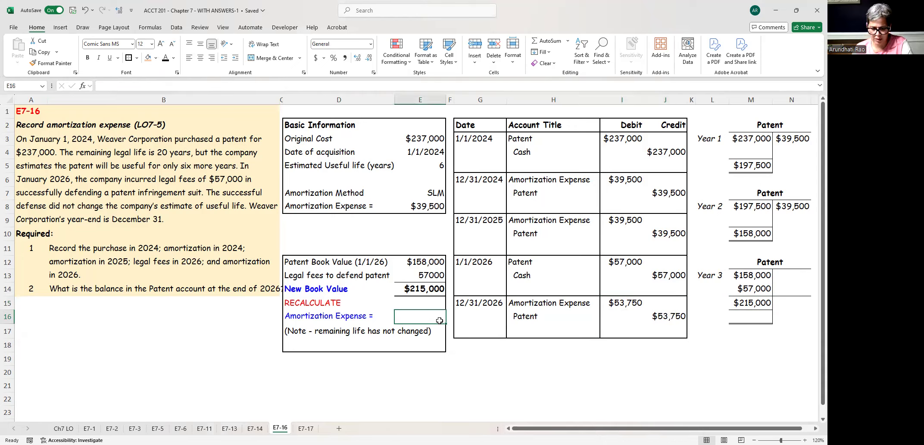
# - Enter =E14/4 in E16 and reveal the $53,750 recalculated amortization
pyautogui.write('=')
pyautogui.click(429, 289)
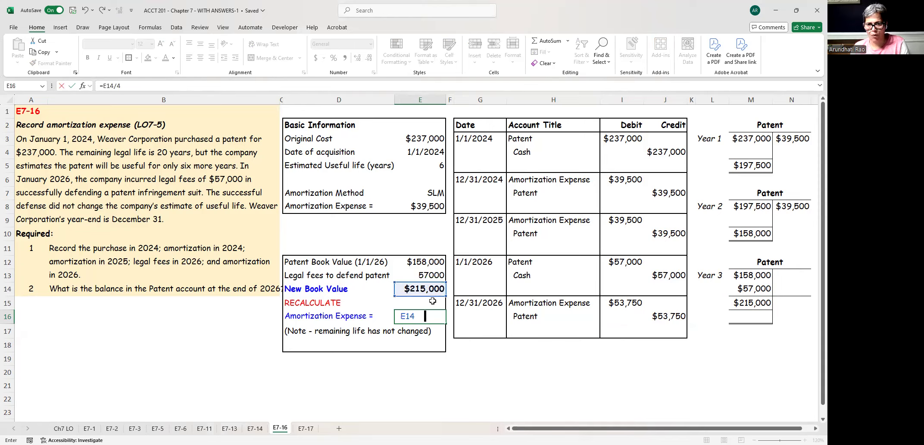
pyautogui.press('Escape')
pyautogui.press('Return')
pyautogui.click(431, 311)
pyautogui.click(165, 59)
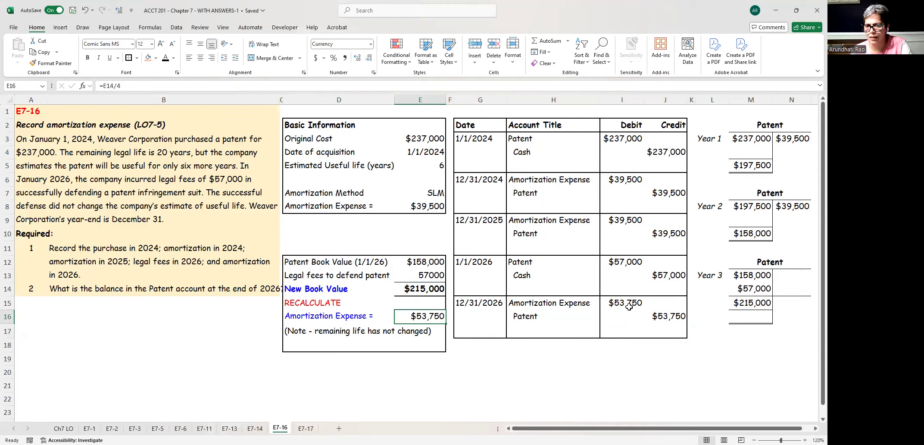
# - Reveal the $53,750 Patent credit in N15 and the $161,250 ending balance in M16
pyautogui.click(790, 303)
pyautogui.click(166, 59)
pyautogui.click(739, 317)
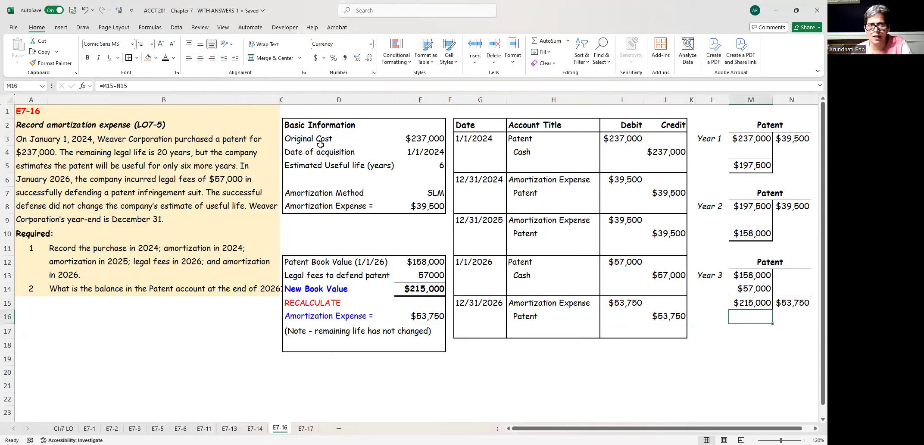
pyautogui.click(165, 58)
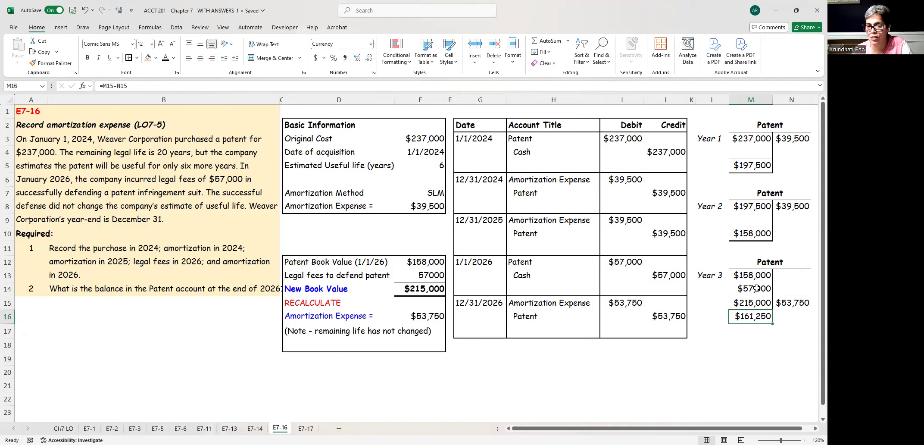
pyautogui.click(522, 264)
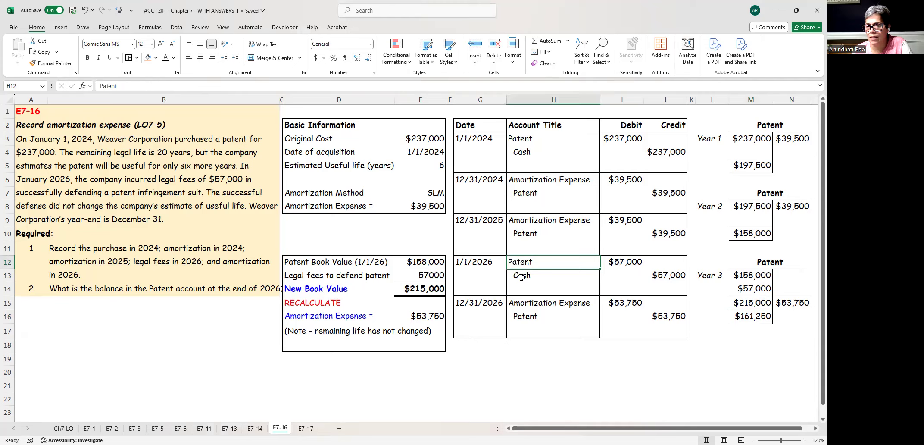
pyautogui.click(521, 278)
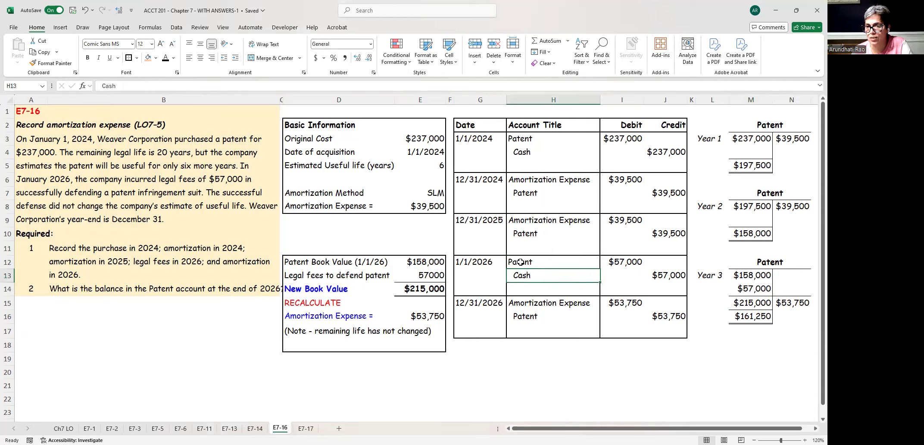